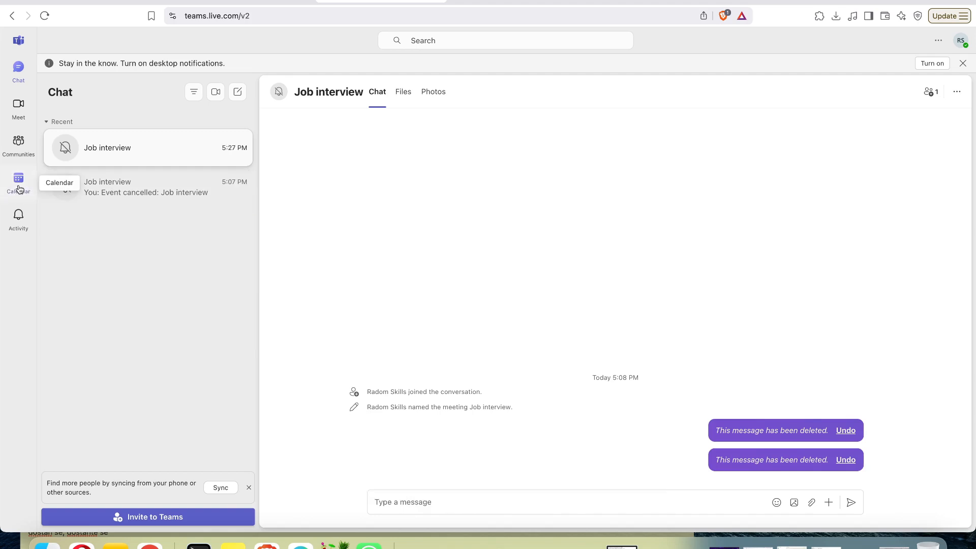
# - Open the Teams Calendar in work-week view for June 16–20, 2025
pyautogui.click(19, 190)
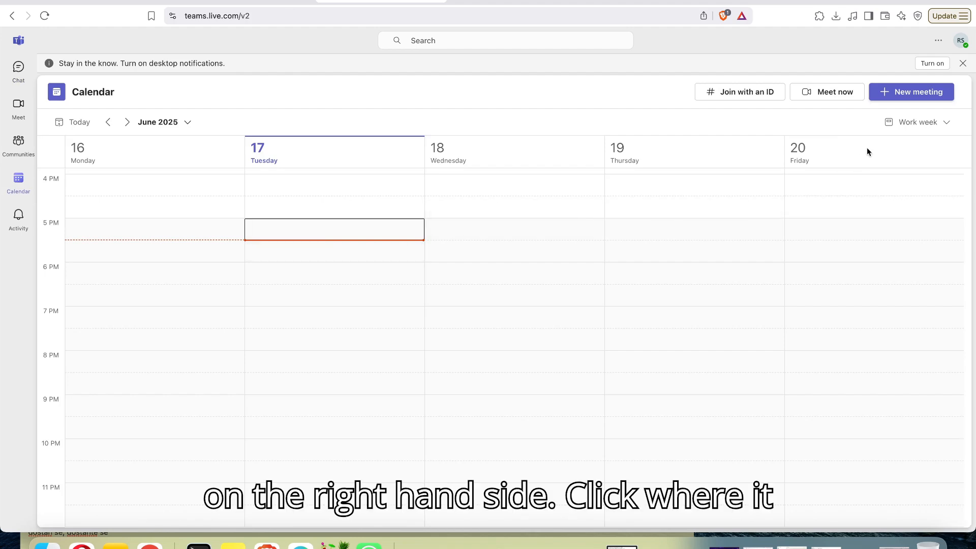
# - Create a new meeting titled 'Job interview'
pyautogui.click(898, 93)
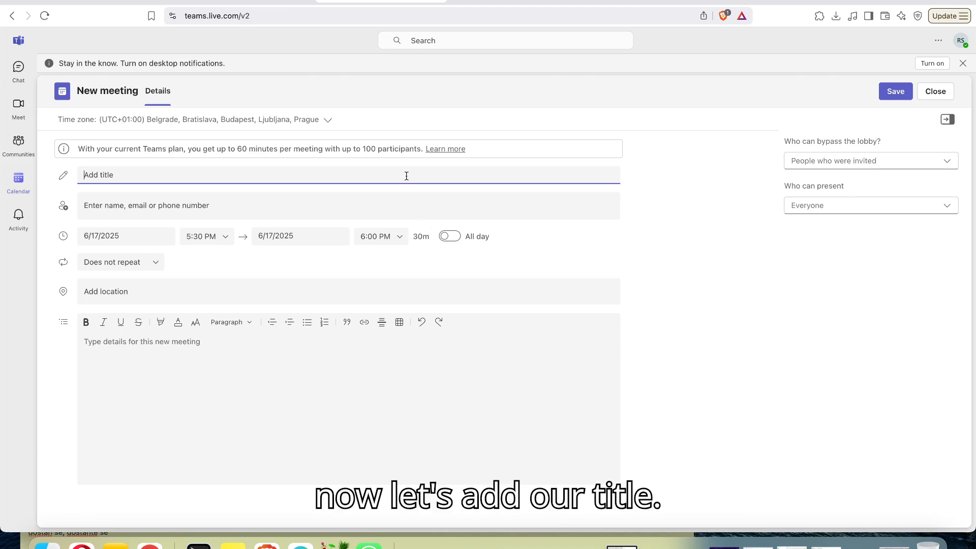
pyautogui.write('Jo')
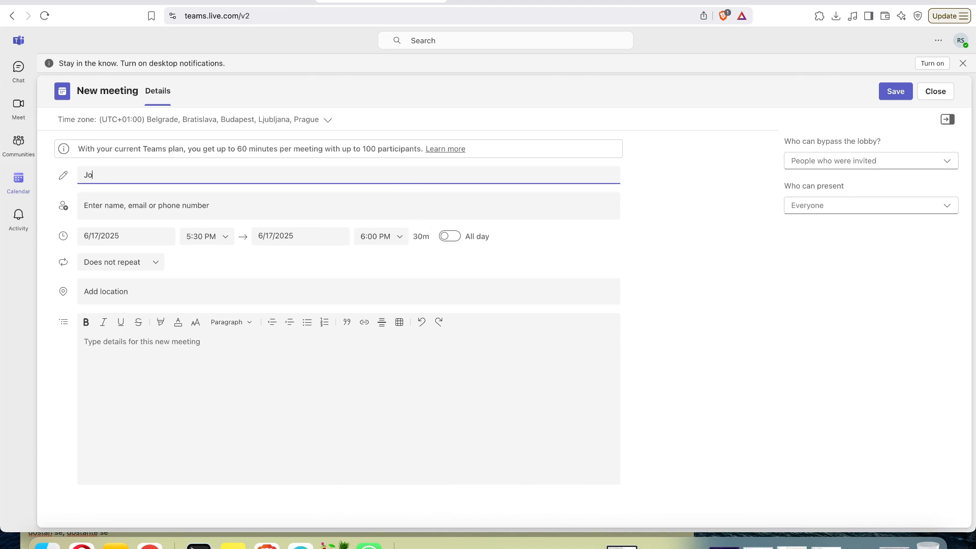
pyautogui.write('b interview')
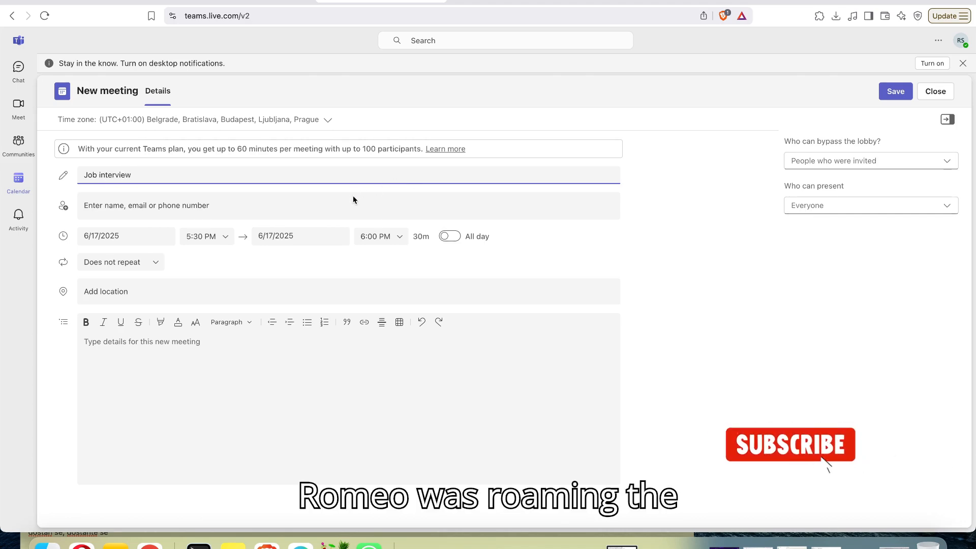
pyautogui.click(339, 203)
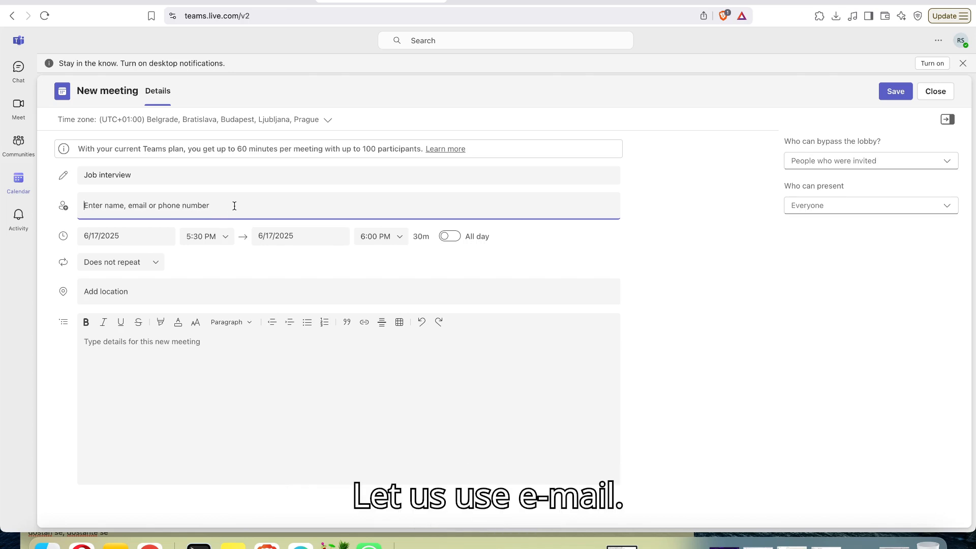
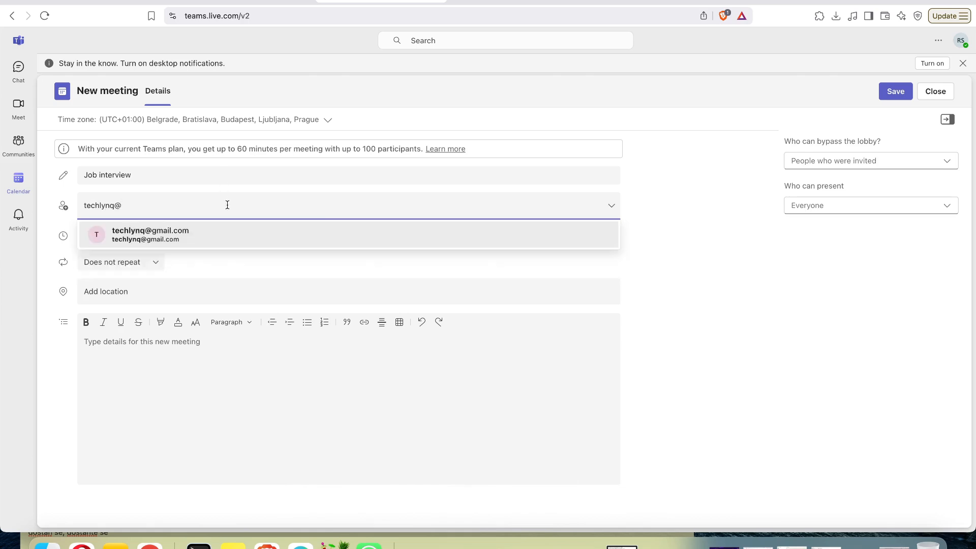
# - Add two invitees by entering each e-mail address and choosing the matching suggestion
pyautogui.click(224, 230)
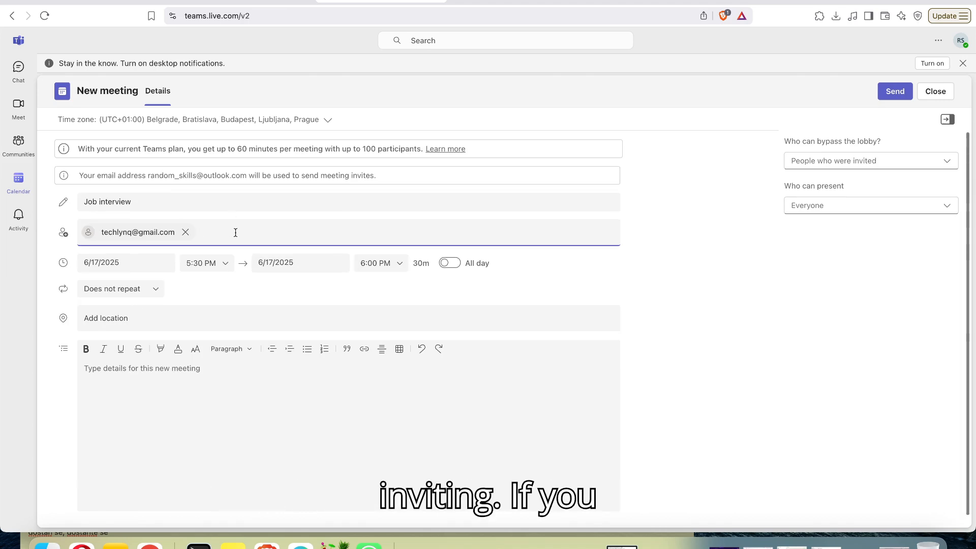
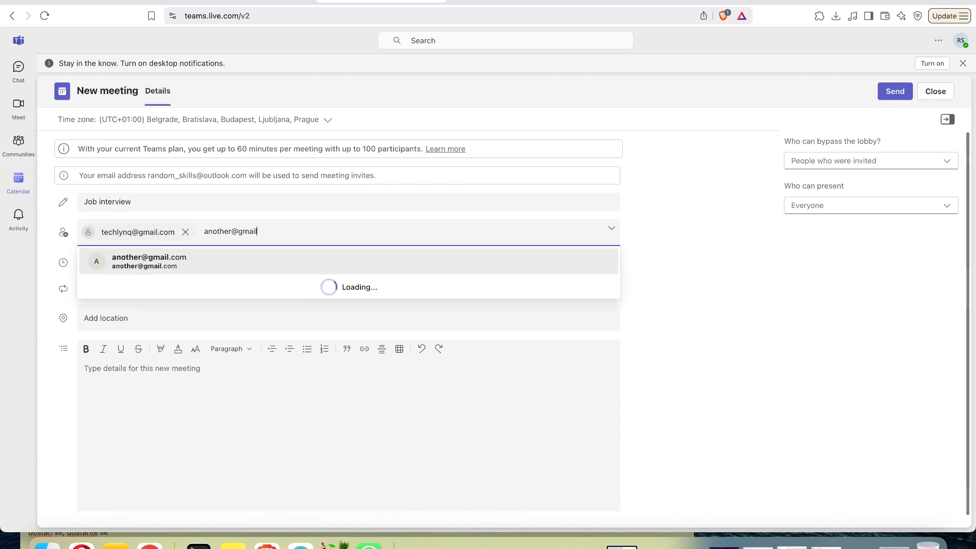
pyautogui.click(238, 261)
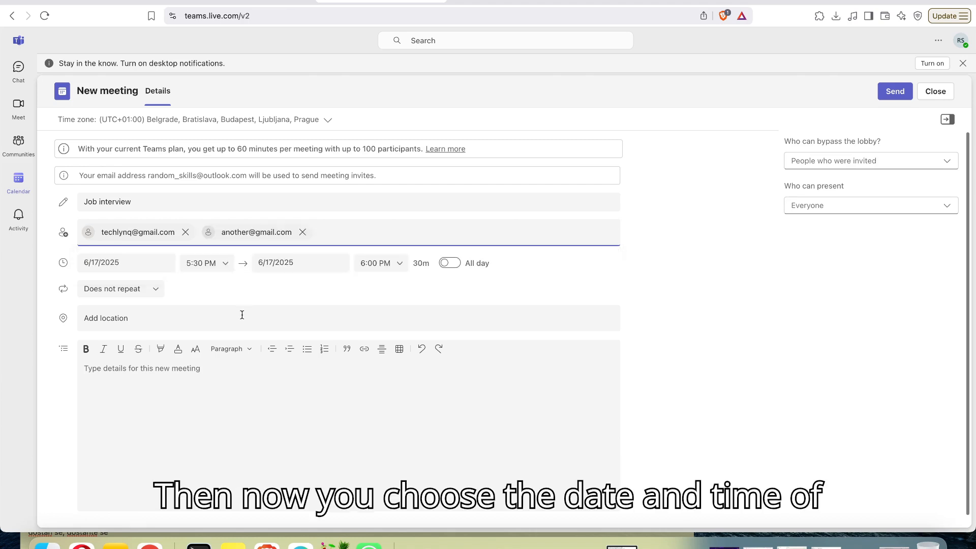
pyautogui.scroll(-1, 242, 310)
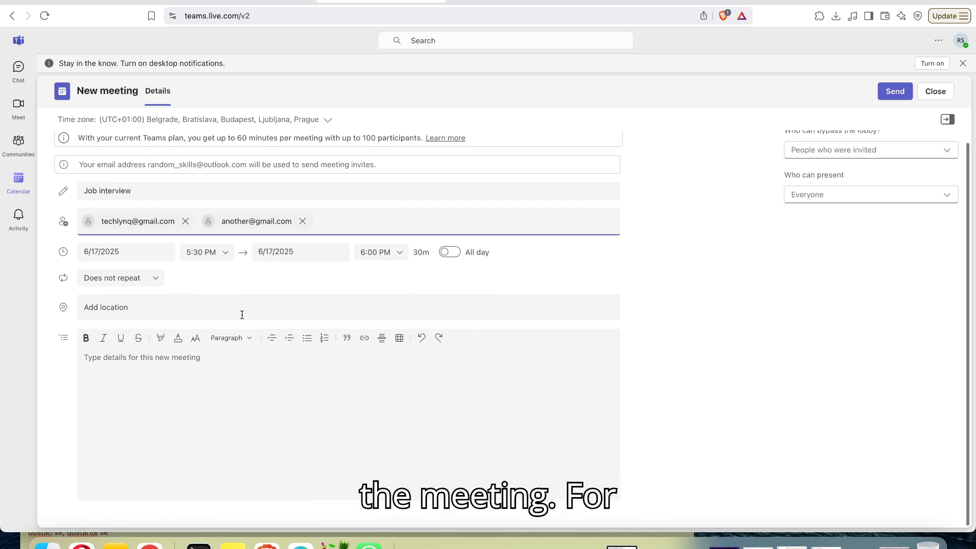
# - Move the meeting to June 30, 2025, with a 9:00 AM start time
pyautogui.click(163, 253)
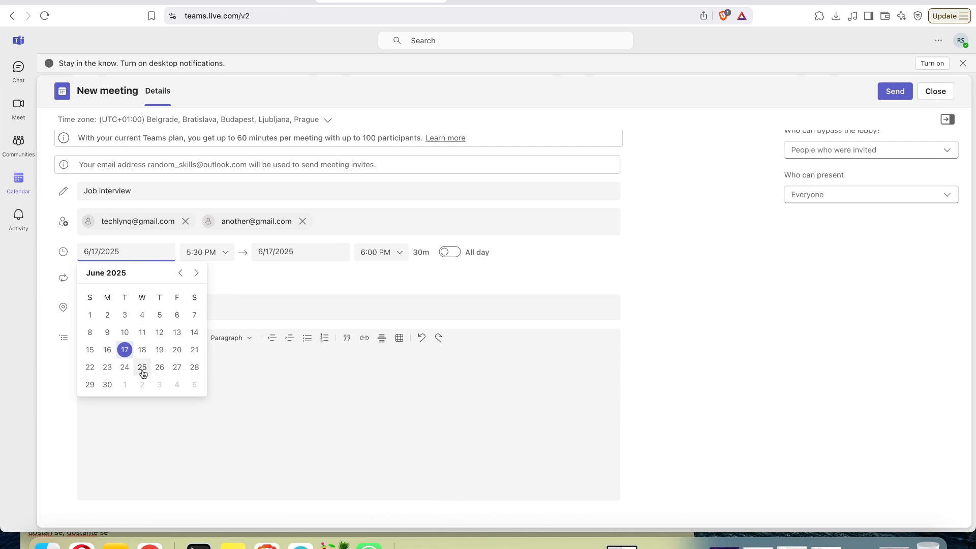
pyautogui.click(107, 385)
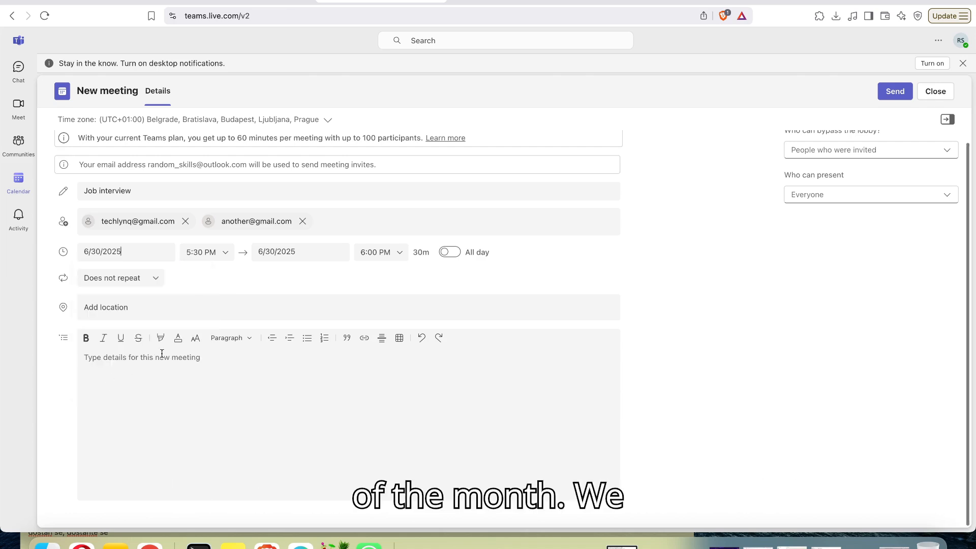
pyautogui.click(219, 254)
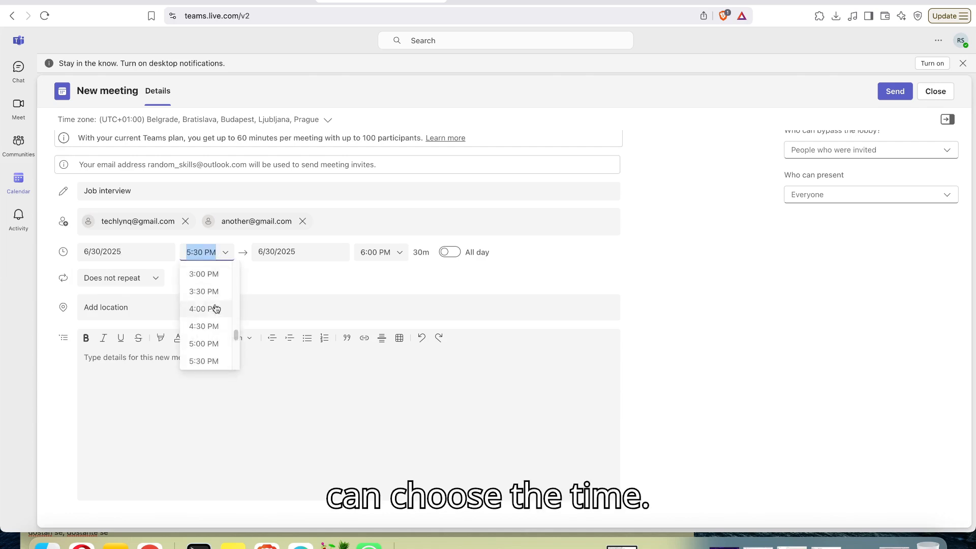
pyautogui.scroll(10, 216, 309)
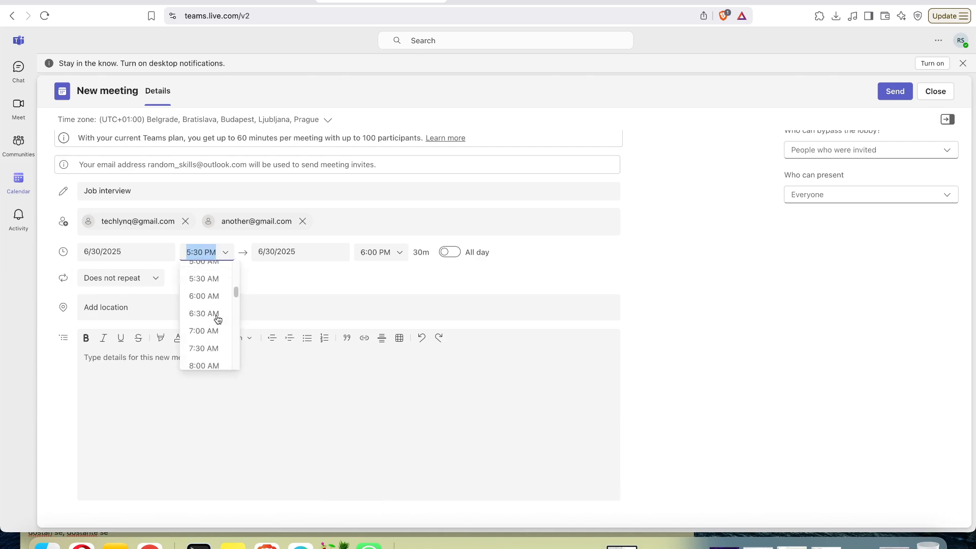
pyautogui.scroll(5, 218, 319)
pyautogui.scroll(-6, 218, 319)
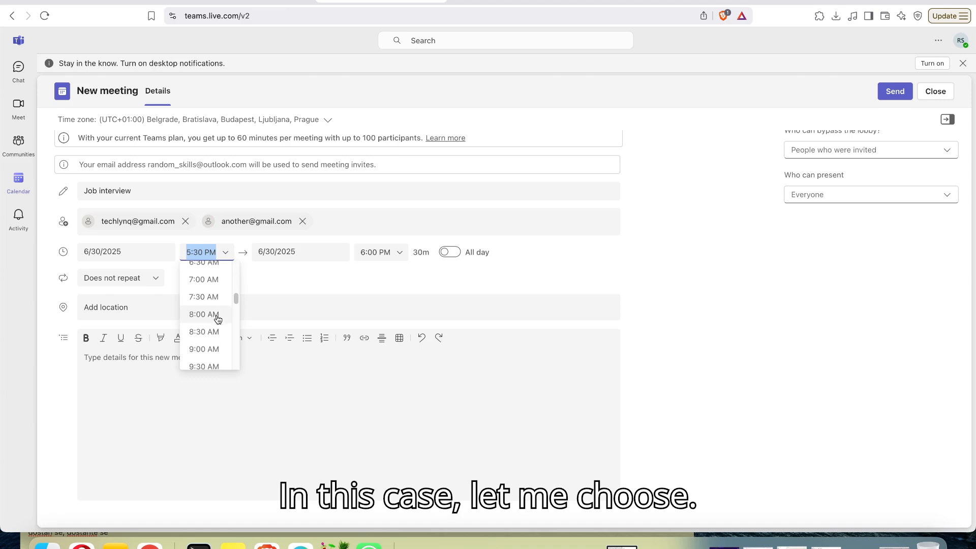
pyautogui.scroll(-6, 217, 320)
pyautogui.scroll(3, 218, 319)
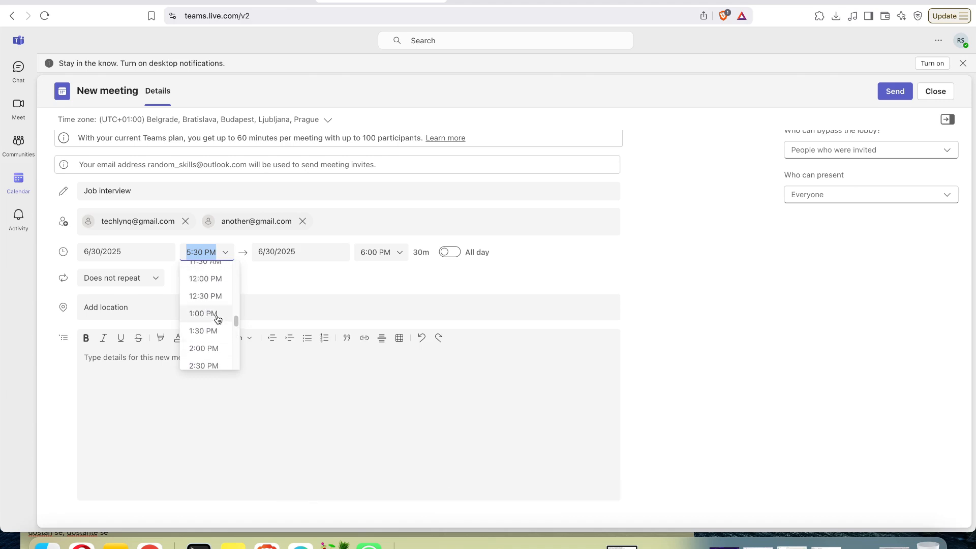
pyautogui.scroll(12, 216, 318)
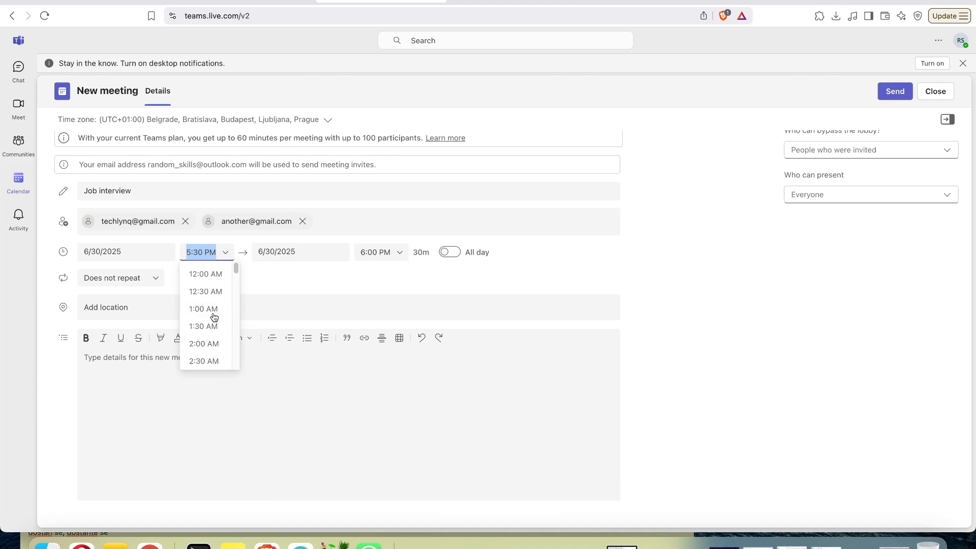
pyautogui.scroll(-1, 216, 325)
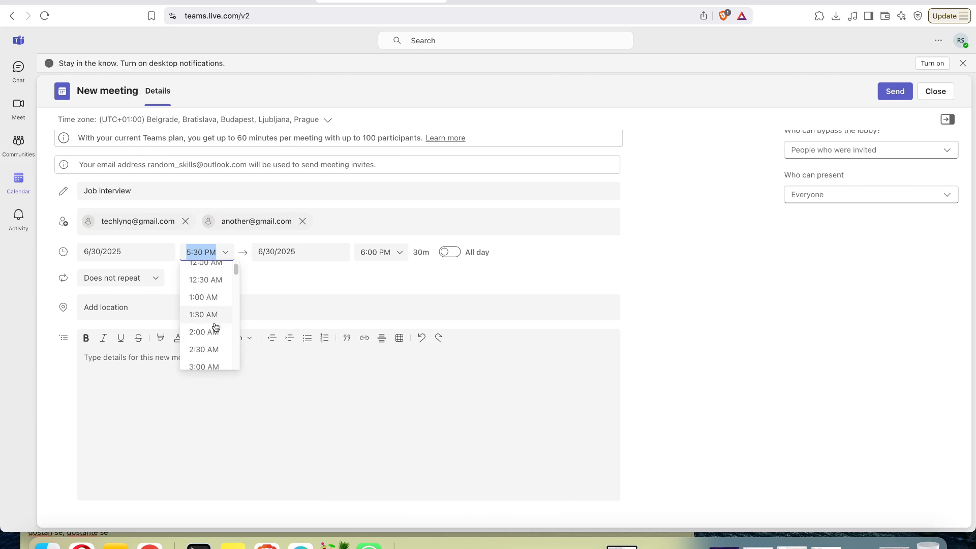
pyautogui.scroll(-8, 216, 326)
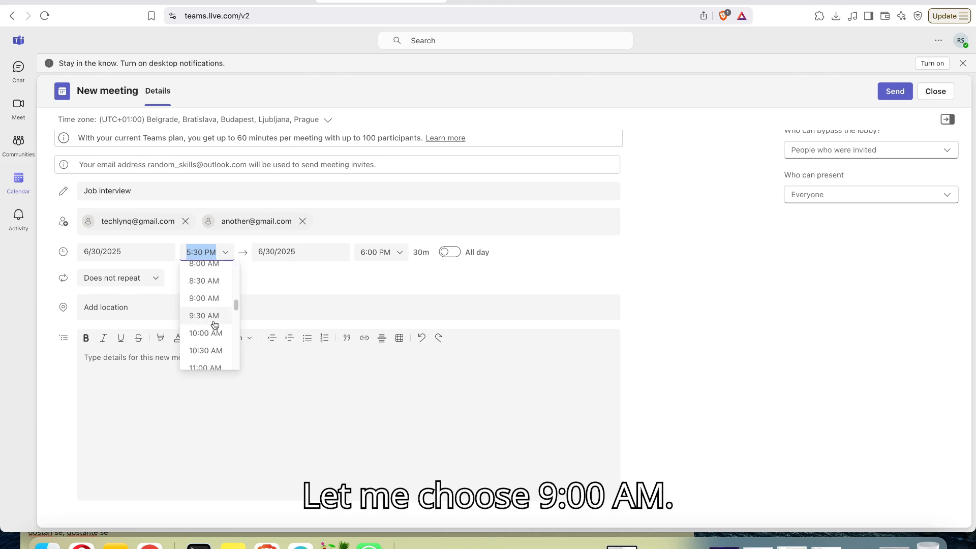
pyautogui.click(211, 299)
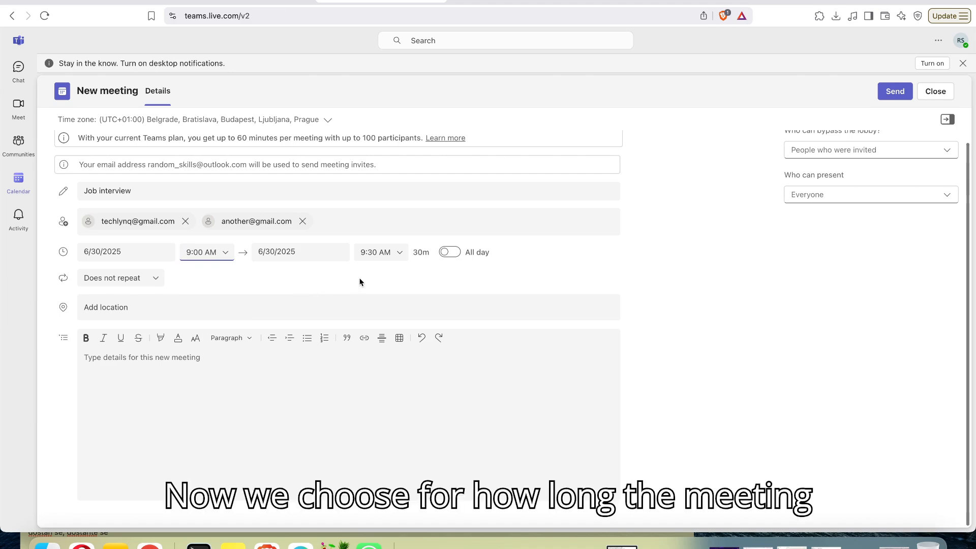
# - Set the end time to 10:30 AM, a 1h 30m duration
pyautogui.click(396, 253)
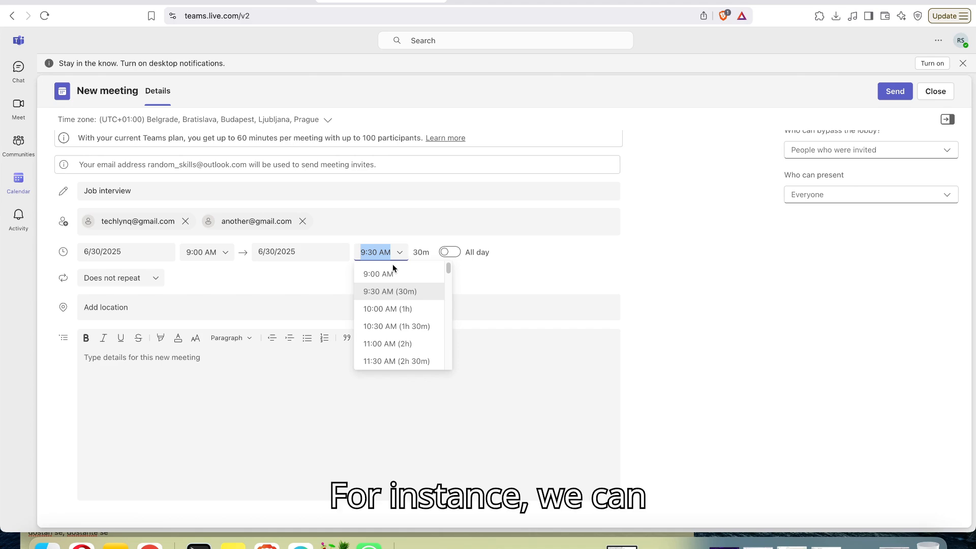
pyautogui.click(393, 327)
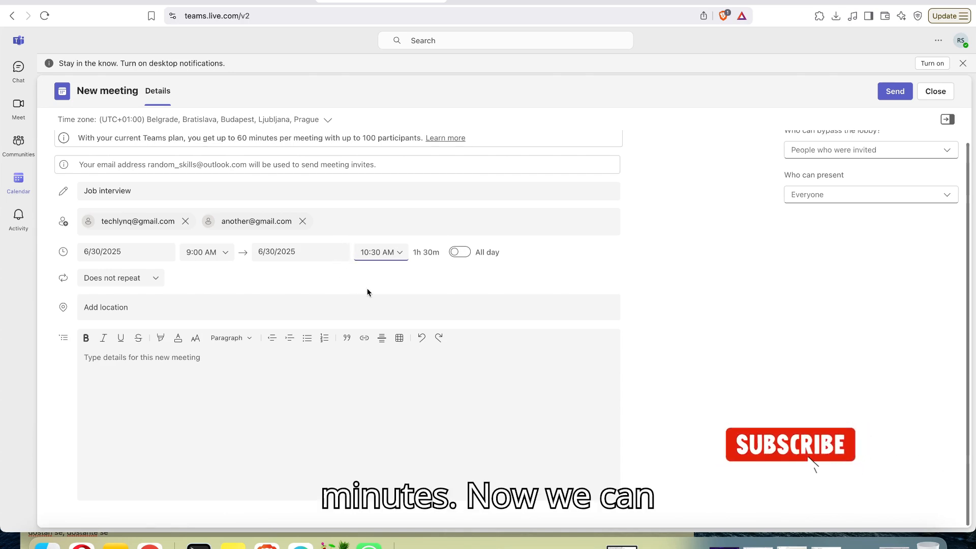
# - Set the meeting location to Online
pyautogui.click(364, 301)
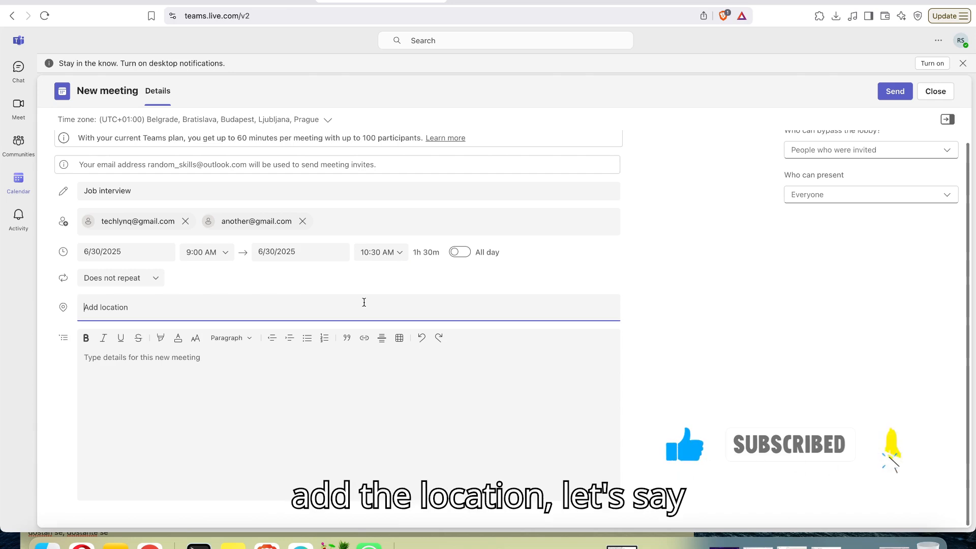
pyautogui.write('Online')
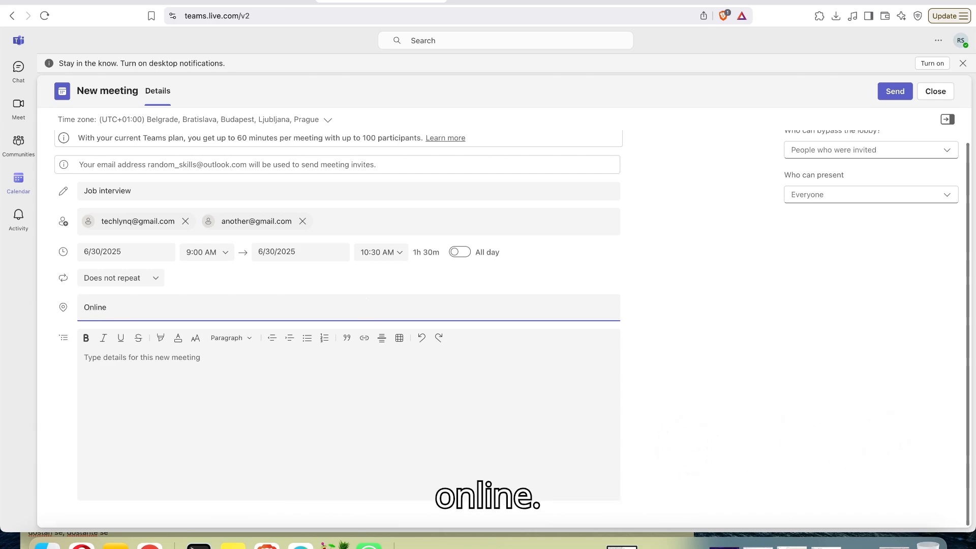
pyautogui.click(423, 374)
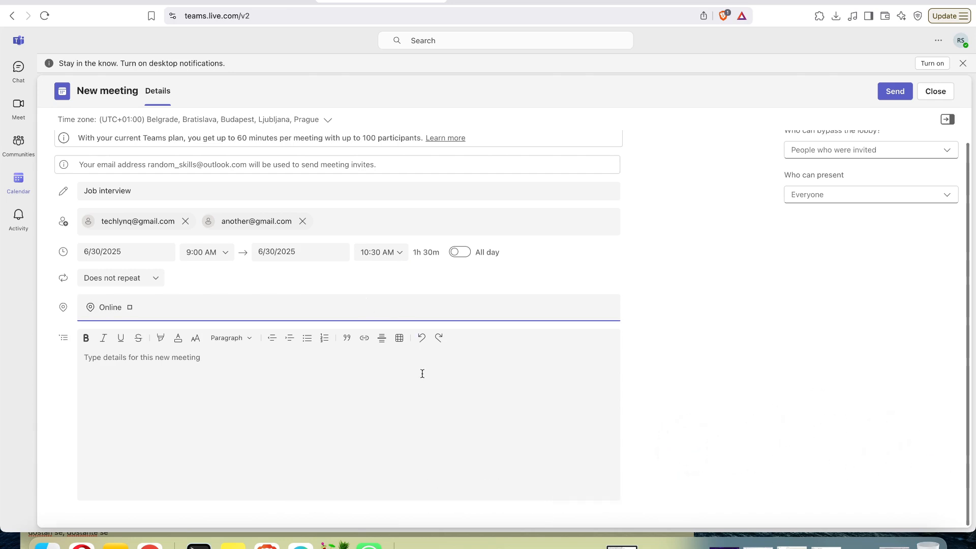
# - Enter 'The job interview' as the meeting description
pyautogui.click(422, 372)
pyautogui.write('The ')
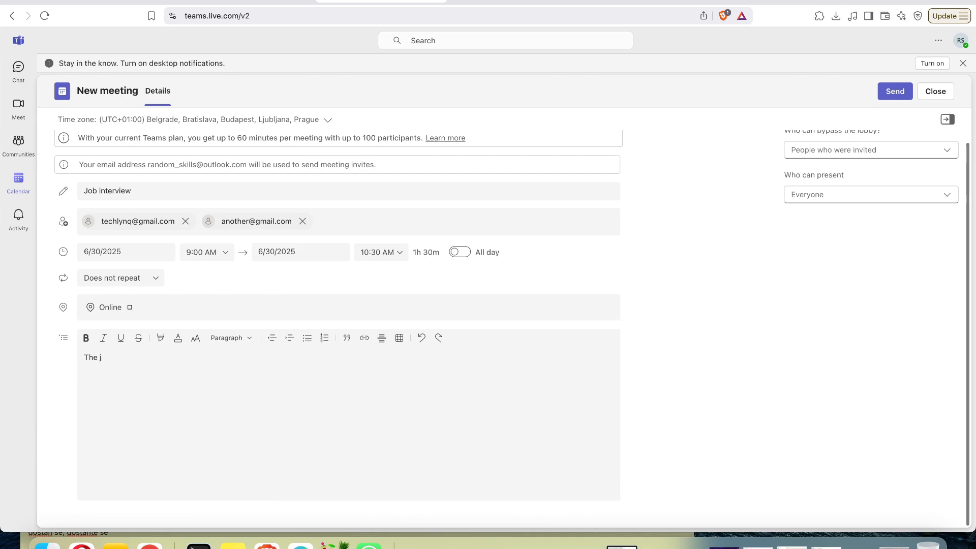
pyautogui.write('job interview.')
pyautogui.scroll(1, 646, 319)
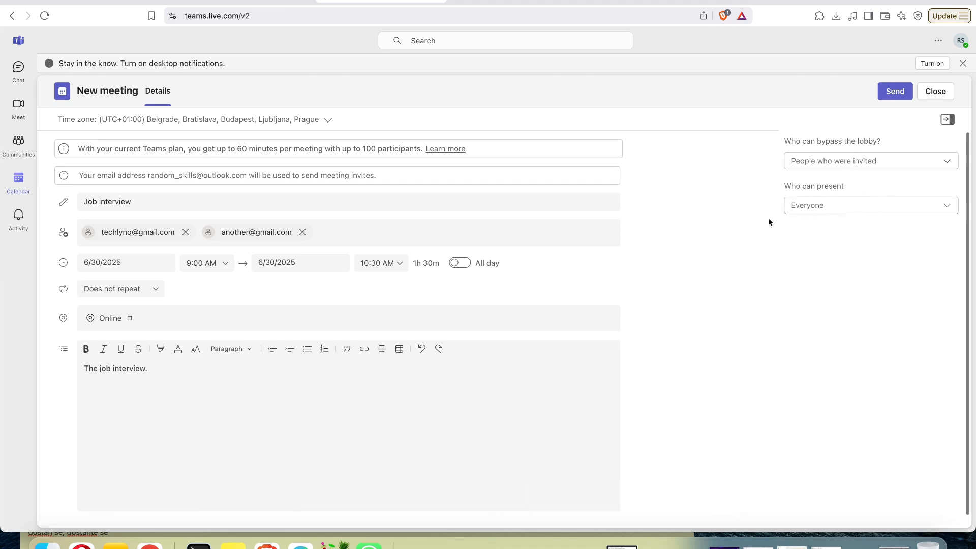
pyautogui.scroll(-1, 673, 225)
pyautogui.scroll(1, 674, 227)
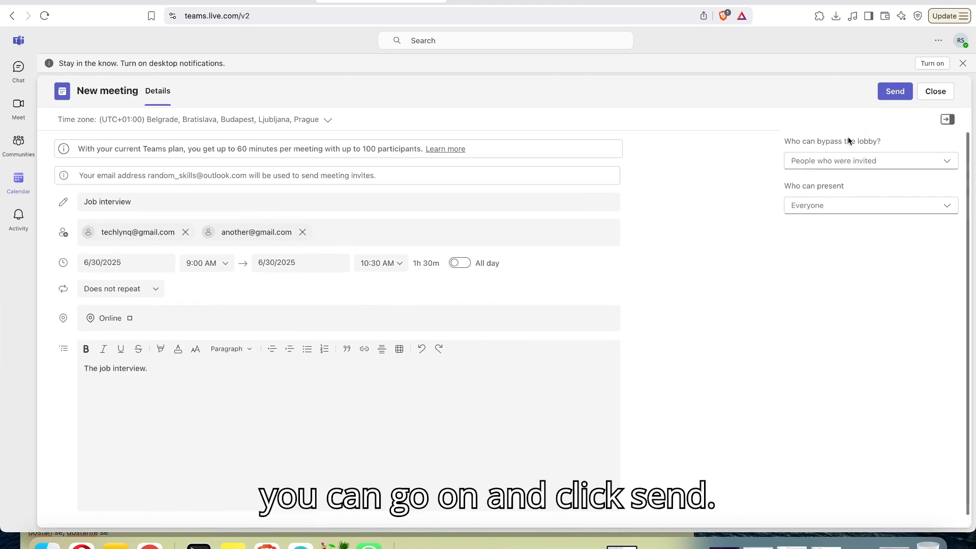
# - Send the Job interview meeting, copy its invitation text, and close the confirmation
pyautogui.click(894, 94)
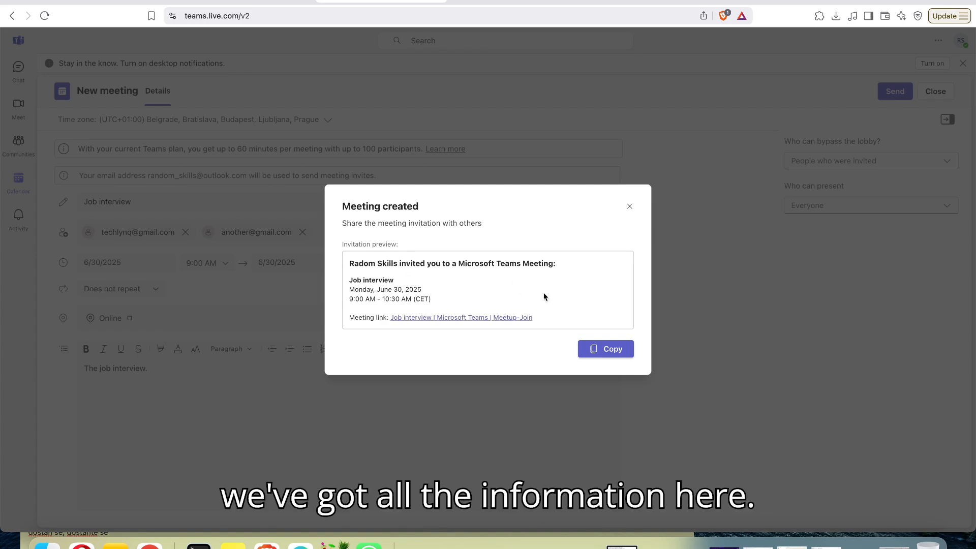
pyautogui.click(606, 350)
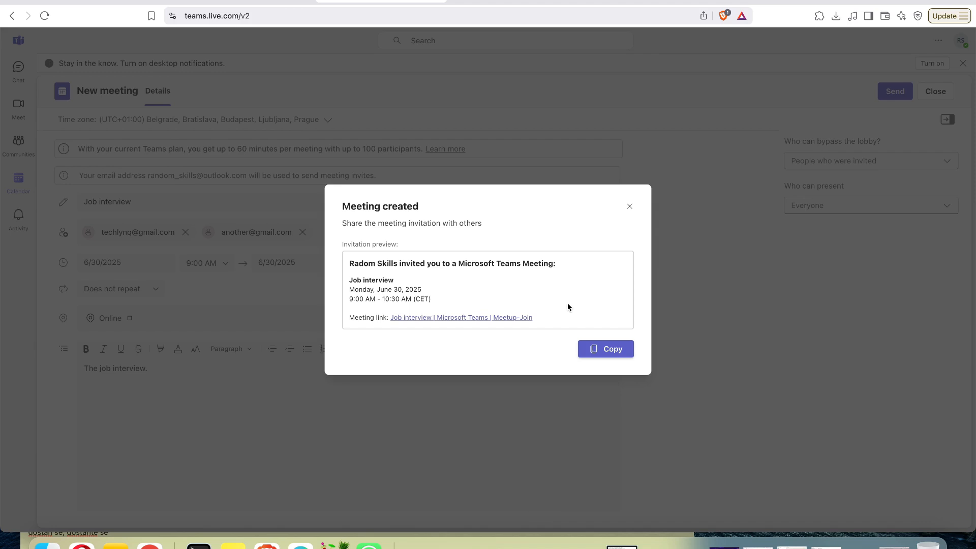
pyautogui.click(629, 207)
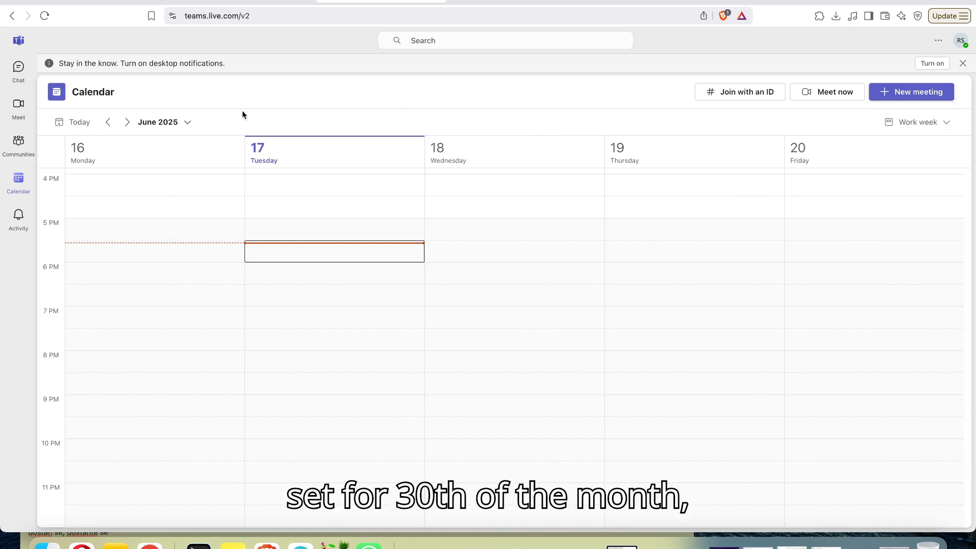
# - Jump the calendar to the June 30 week and bring the 9 AM Job interview into view
pyautogui.click(187, 123)
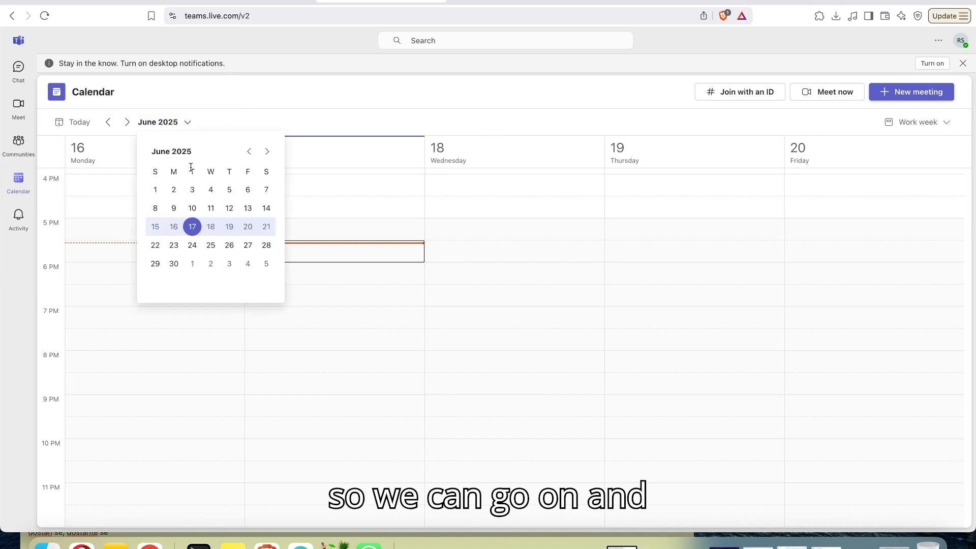
pyautogui.click(175, 264)
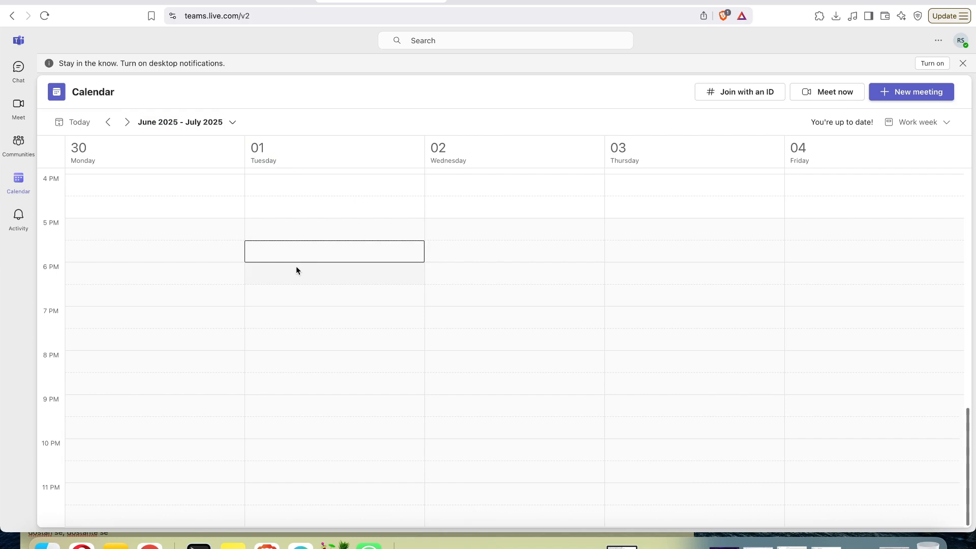
pyautogui.scroll(10, 436, 307)
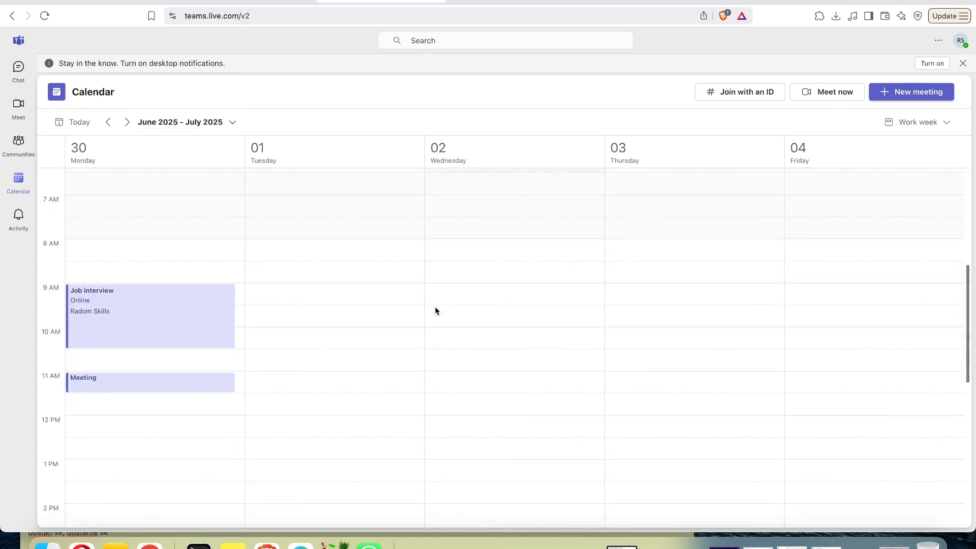
pyautogui.scroll(-1, 435, 310)
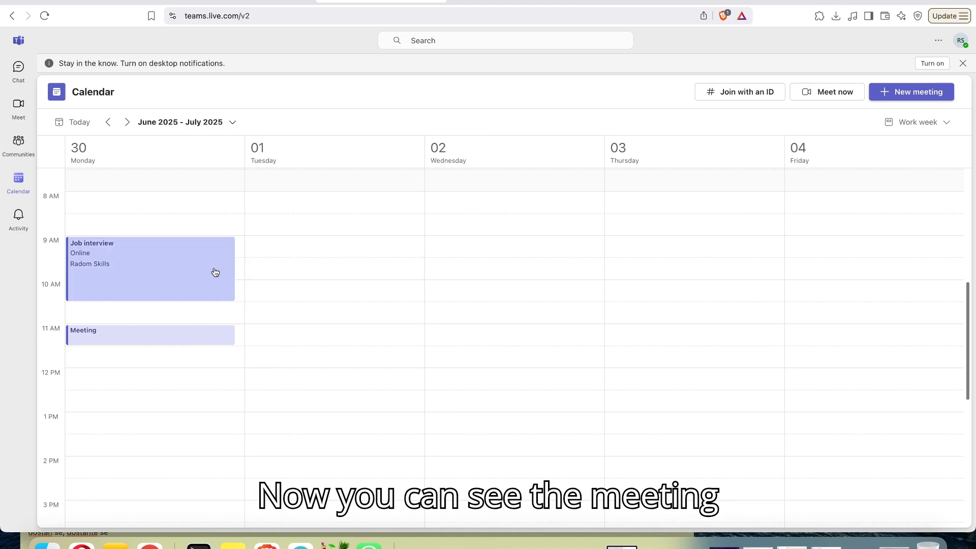